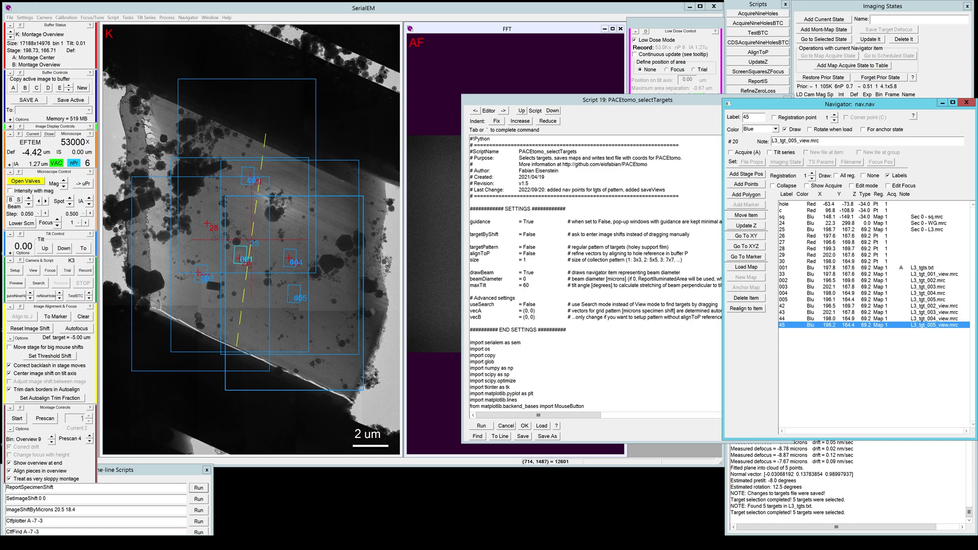
Switch the editor to Script 20 PACEtomo and select Navigator item 001 (L3_tgts.txt).
left_click(504, 111)
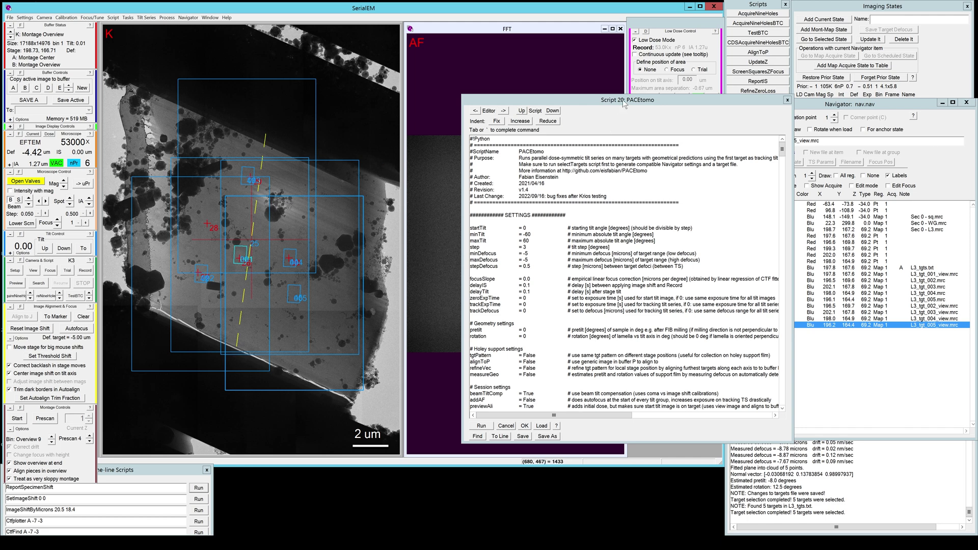
left_click_drag(621, 100, 575, 104)
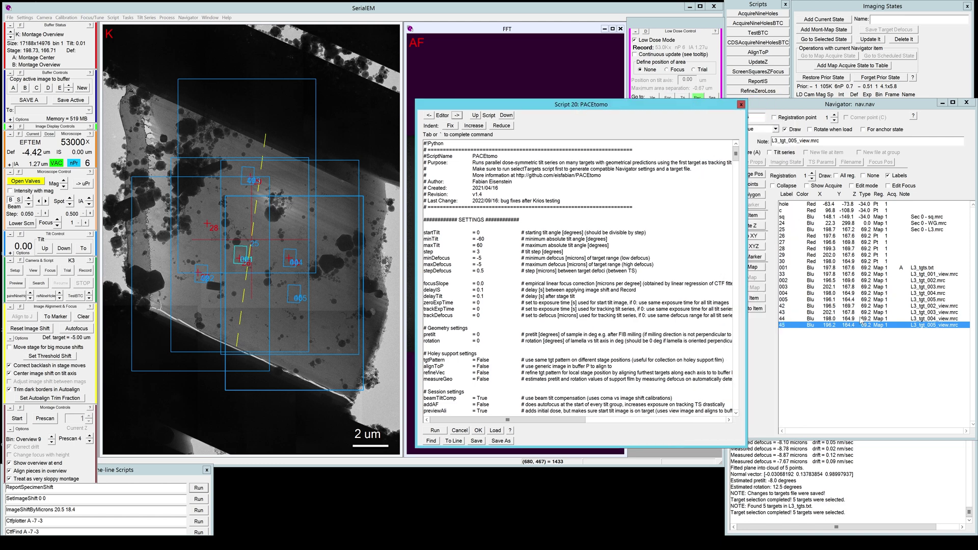
left_click(900, 269)
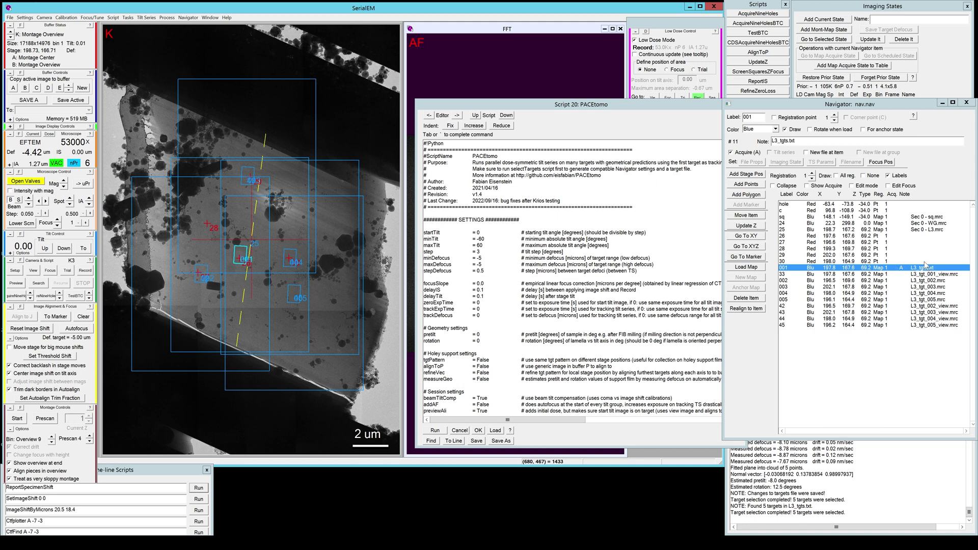
left_click(856, 262)
left_click(840, 268)
left_click(188, 17)
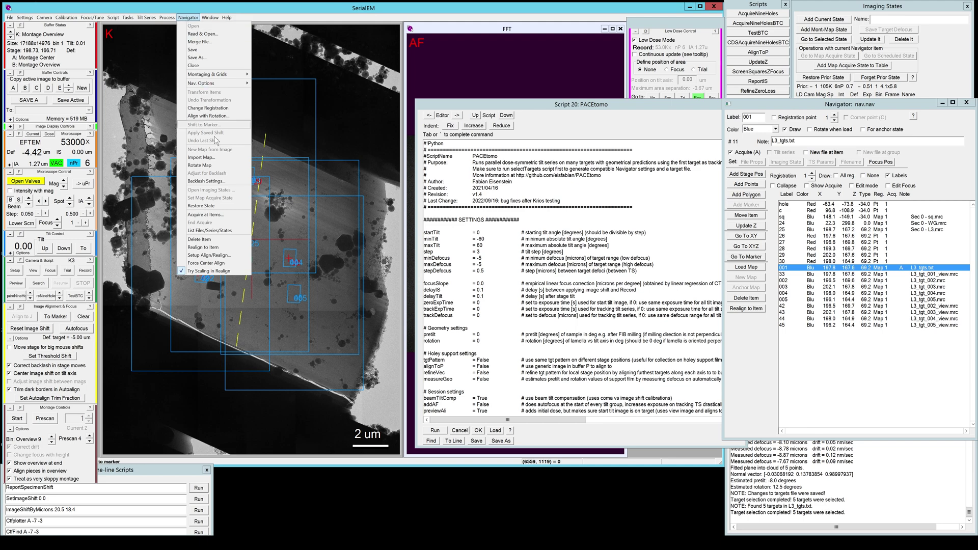
left_click(206, 214)
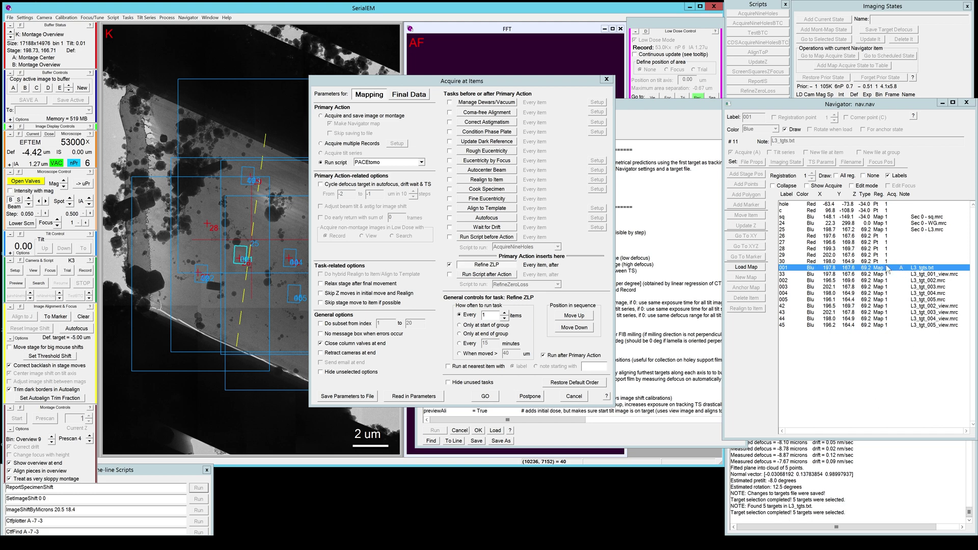
left_click(575, 396)
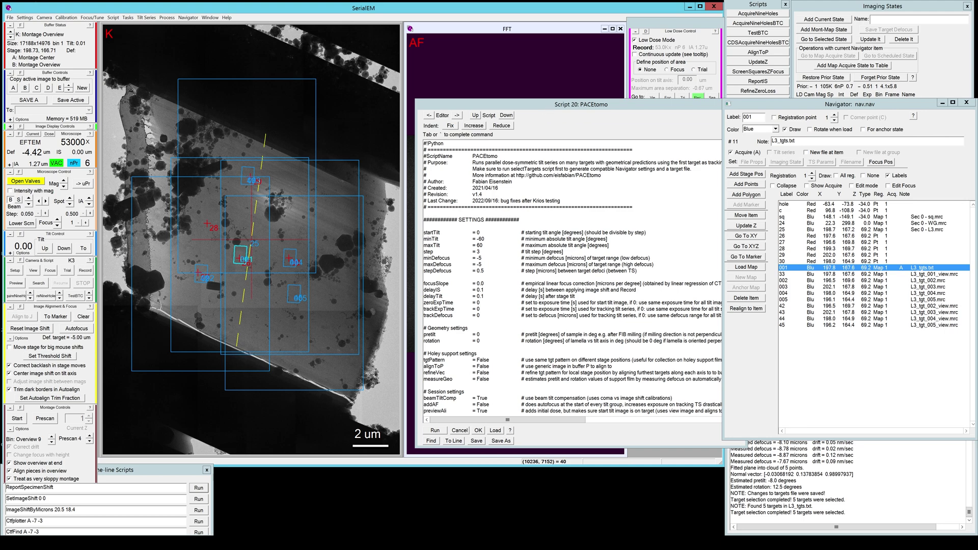
Edit Script 20 so startTilt is 9, minTilt -51 and maxTilt 69.
left_click_drag(592, 104, 551, 108)
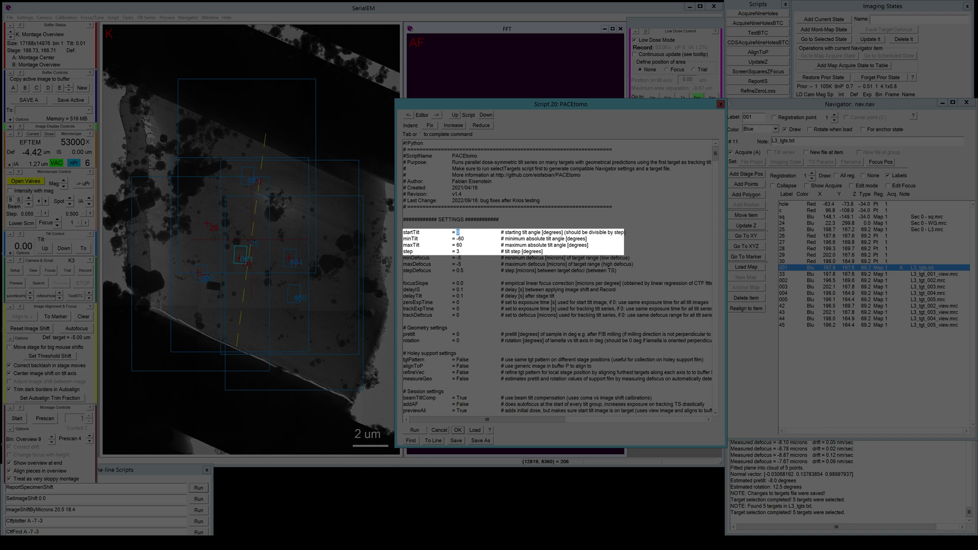
type("-")
type("6")
left_click_drag(460, 238, 464, 239)
type("51")
left_click_drag(459, 245, 462, 245)
type("9")
scroll(561, 278, "down", 1)
left_click(459, 232)
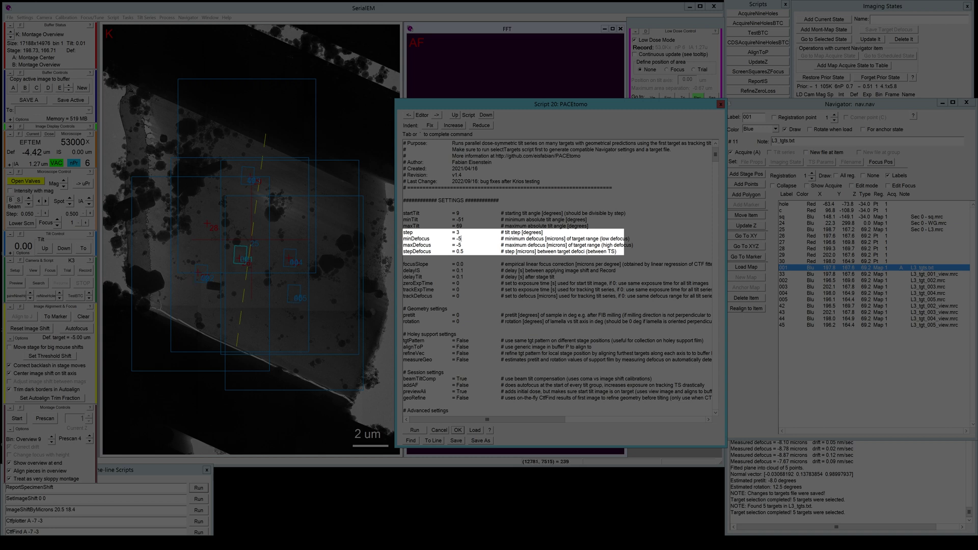
scroll(558, 277, "down", 1)
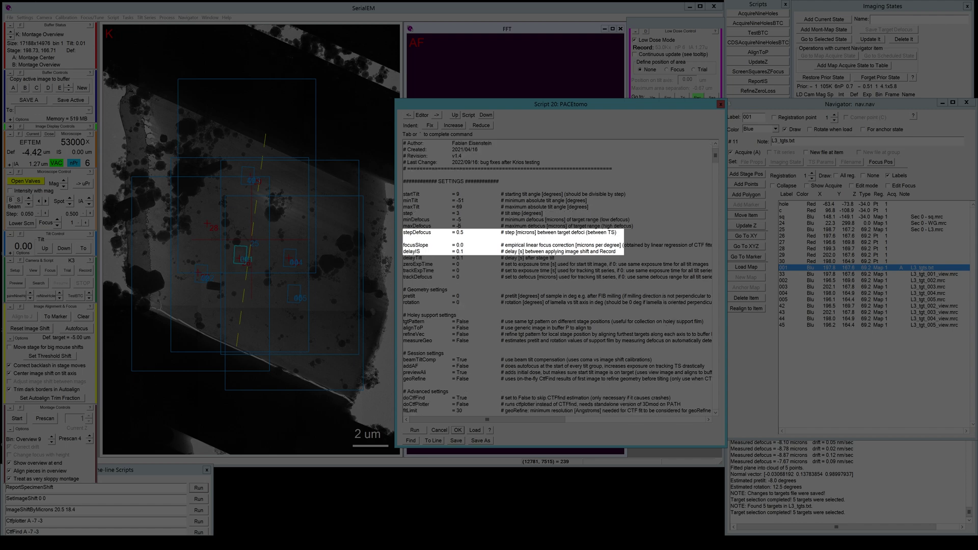
scroll(558, 278, "down", 1)
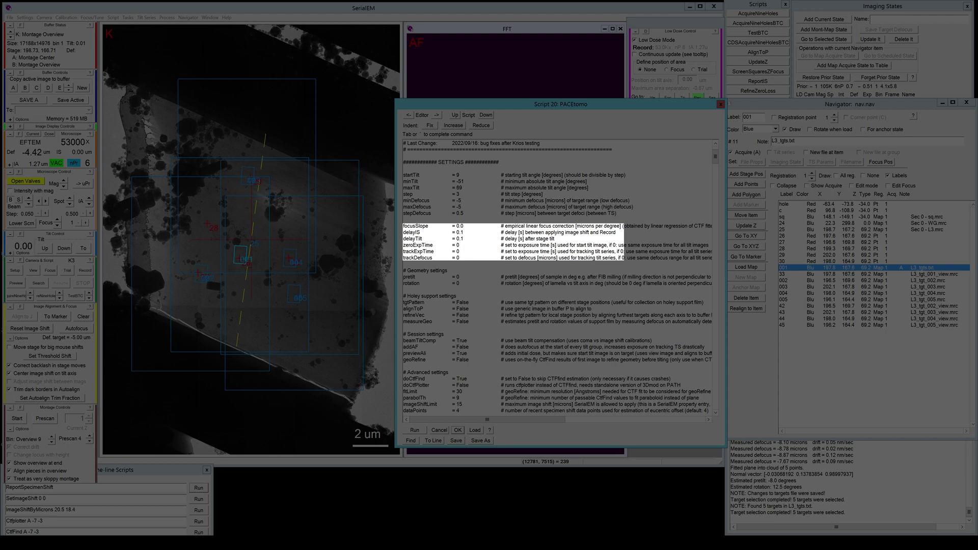
scroll(557, 277, "down", 1)
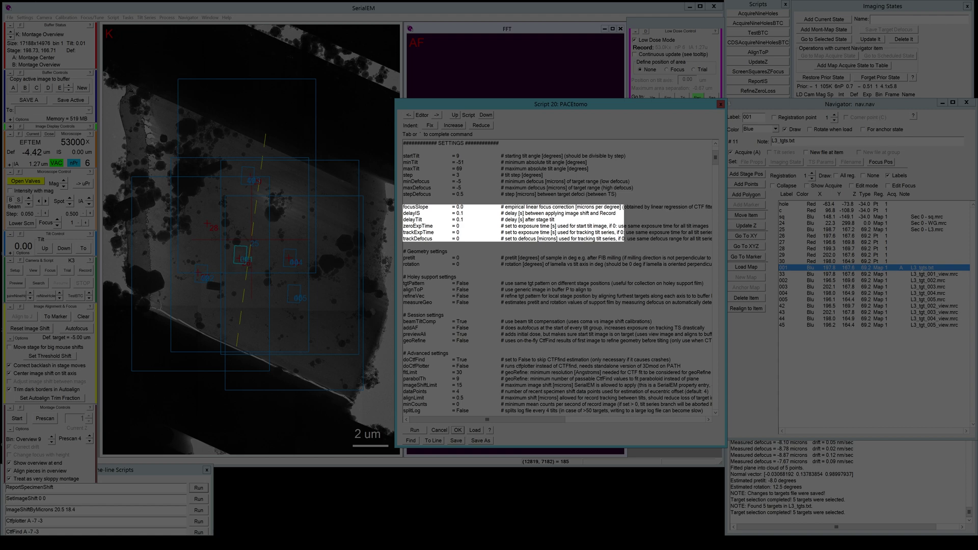
scroll(557, 277, "down", 1)
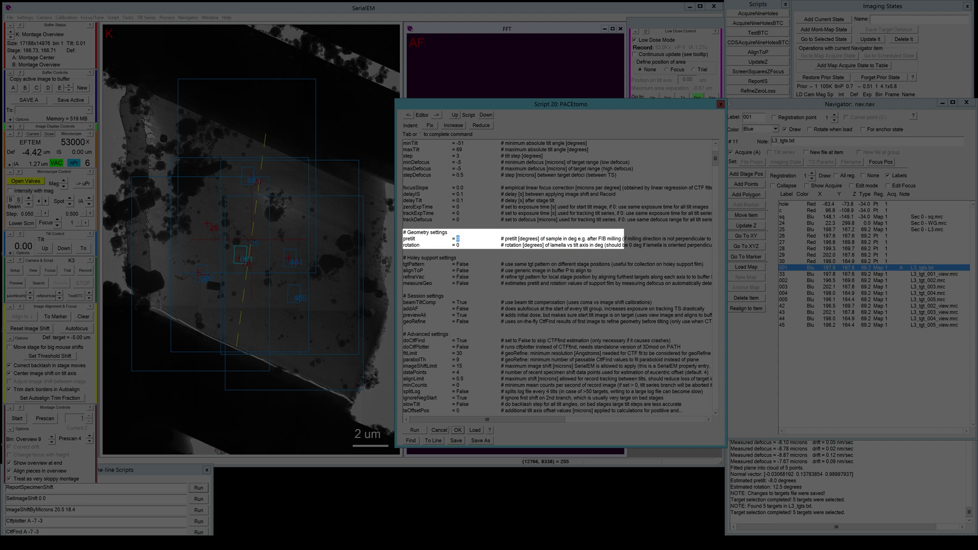
Enter -9 for pretilt and 15 for rotation in the script's Geometry settings.
type("-9")
key("Down")
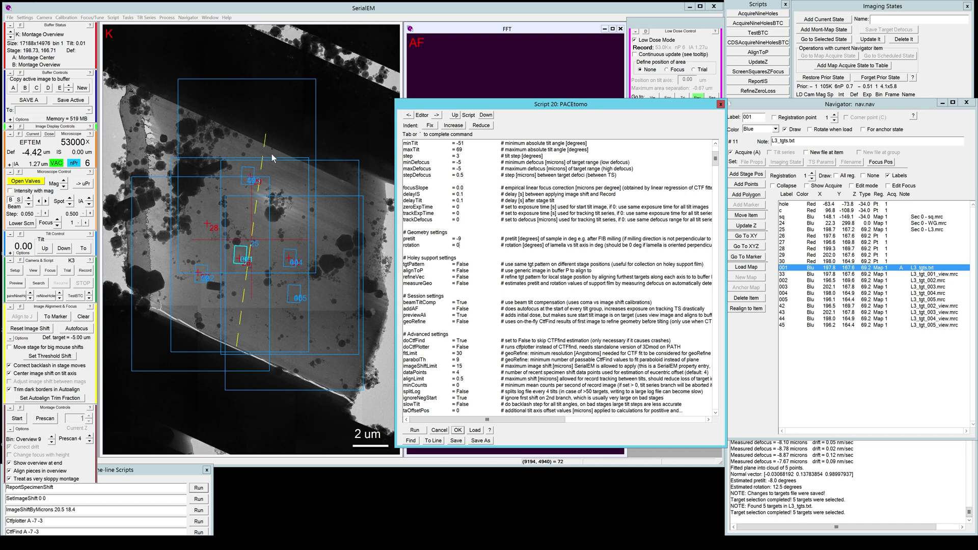
key("BackSpace")
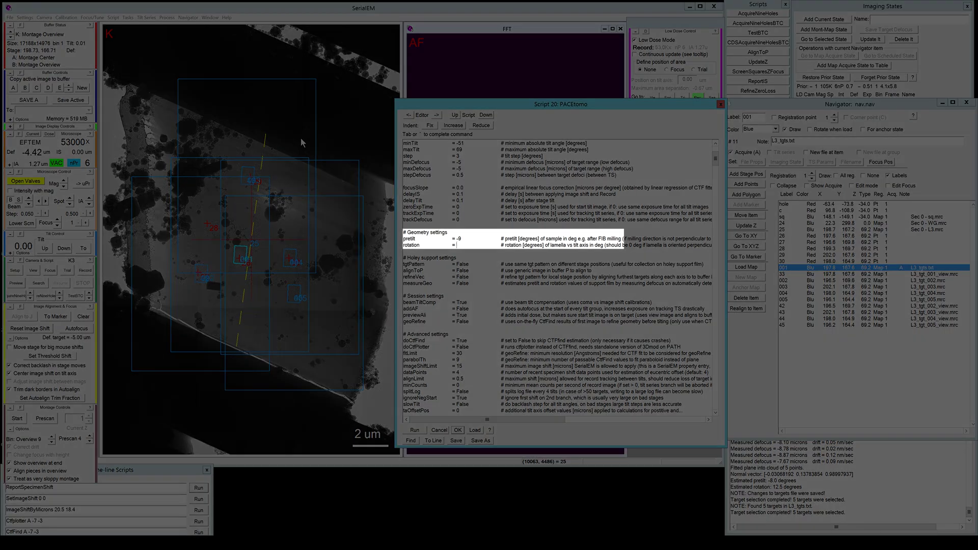
type("15")
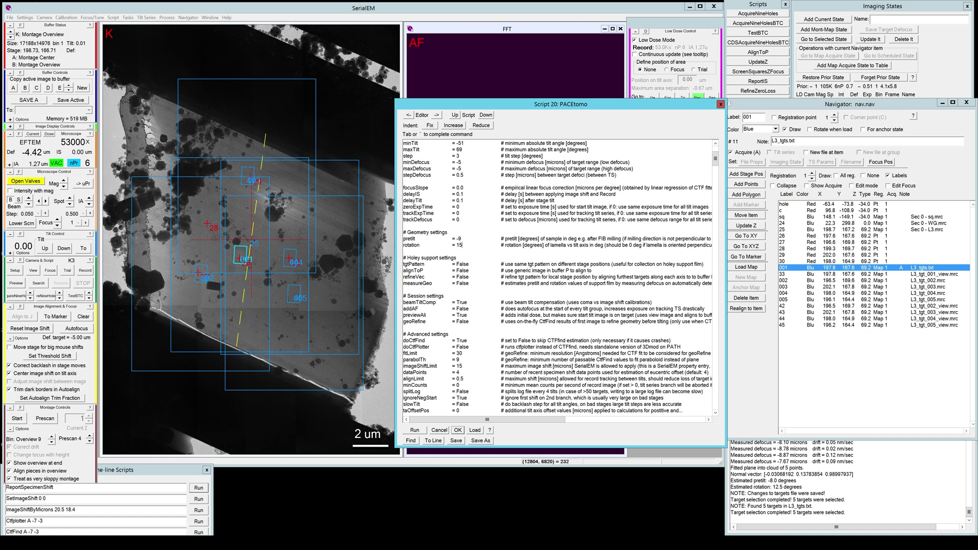
scroll(560, 277, "down", 1)
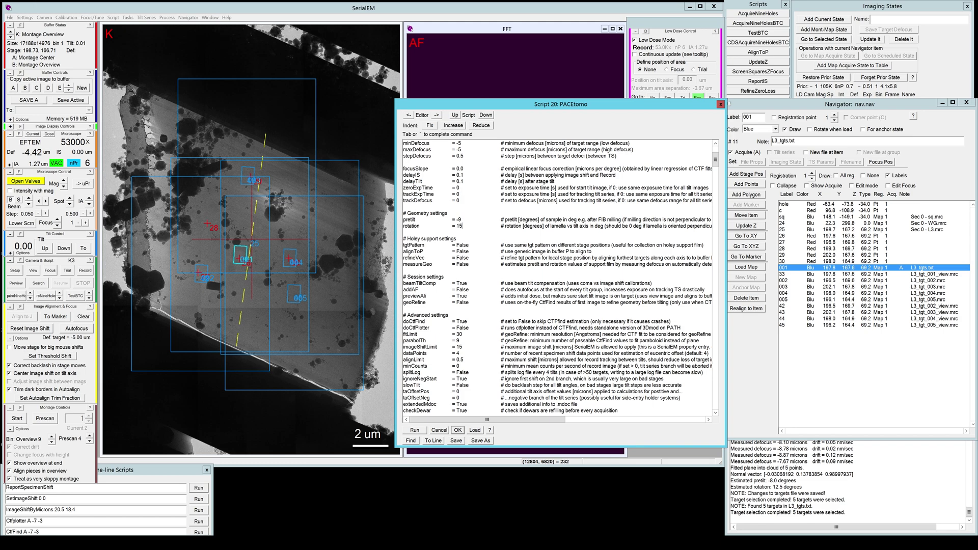
scroll(561, 278, "down", 1)
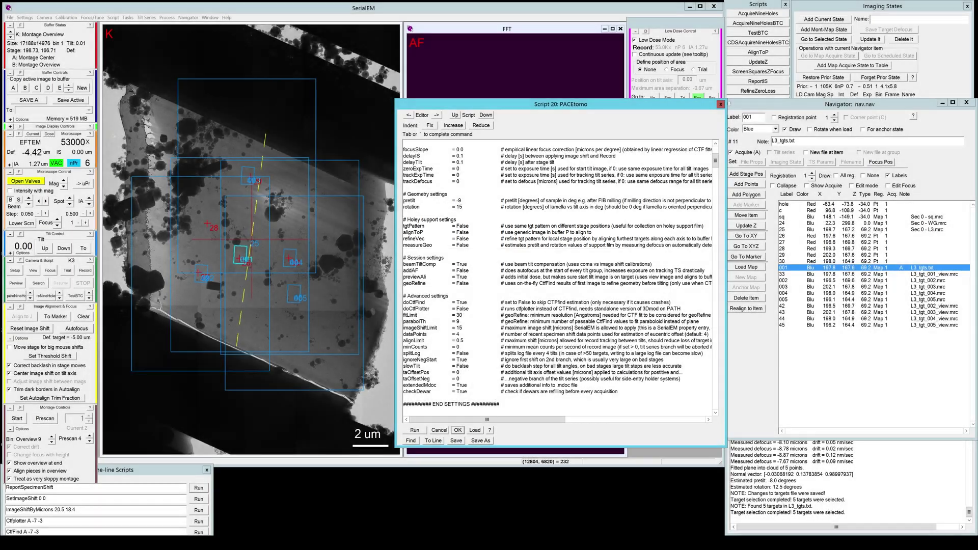
scroll(560, 278, "down", 1)
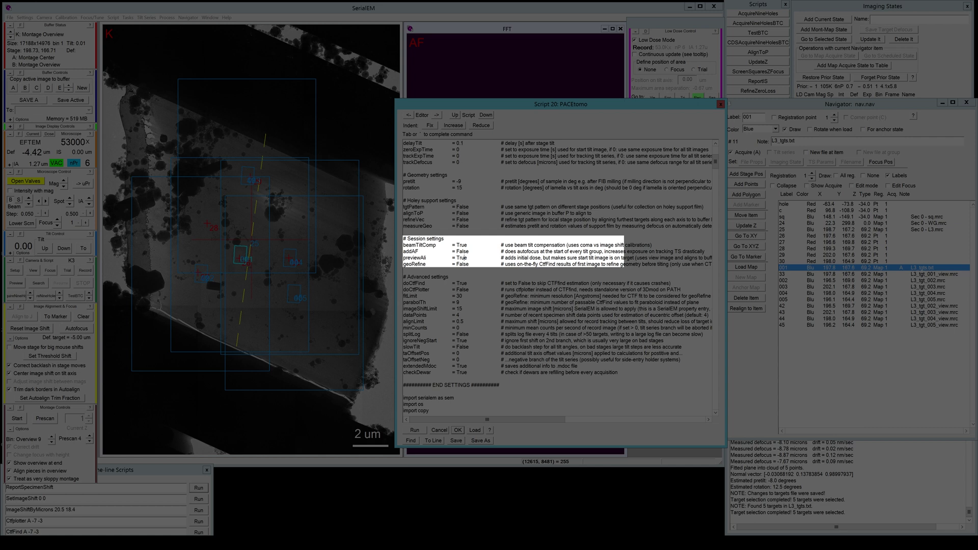
left_click_drag(457, 264, 468, 264)
left_click(456, 264)
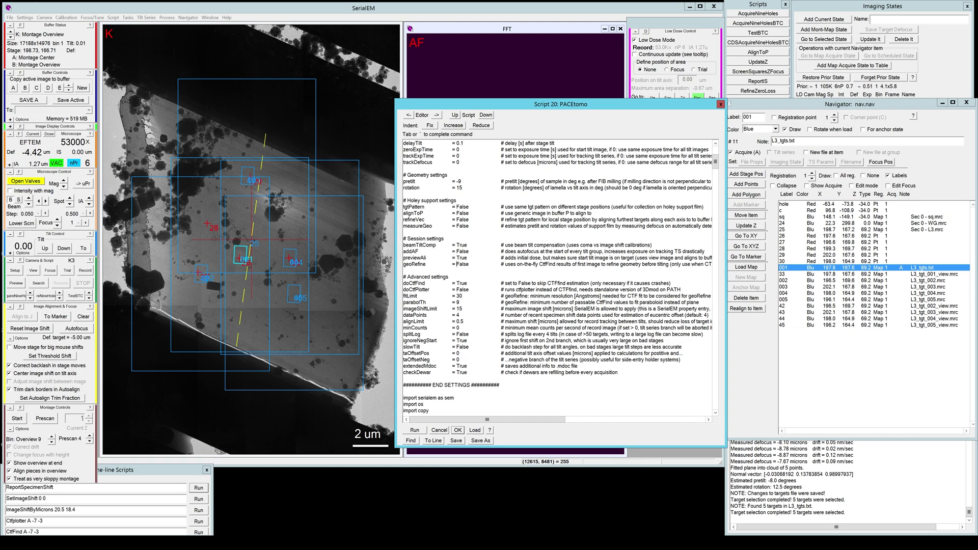
scroll(558, 277, "up", 8)
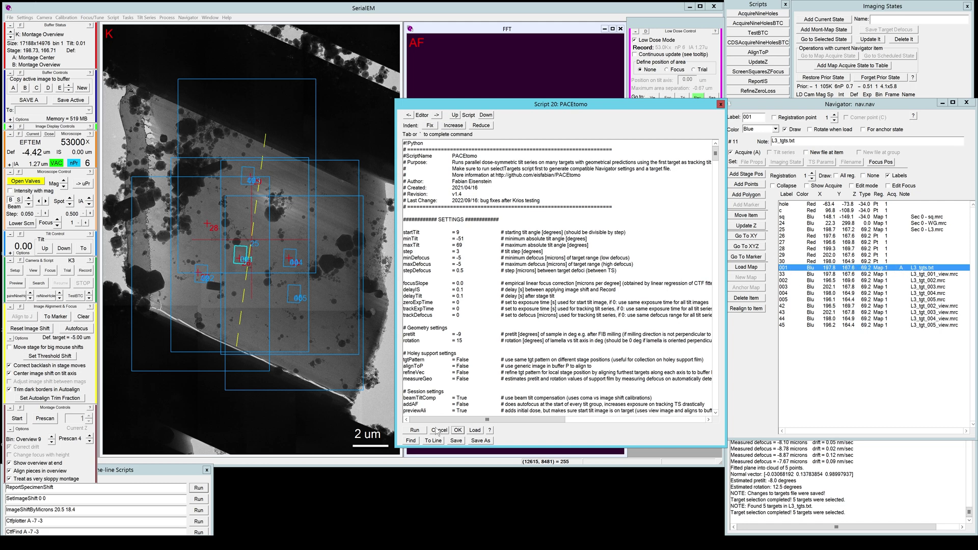
Run the Script 20 PACEtomo script to resume acquisition with L3_ts_002.
left_click(416, 431)
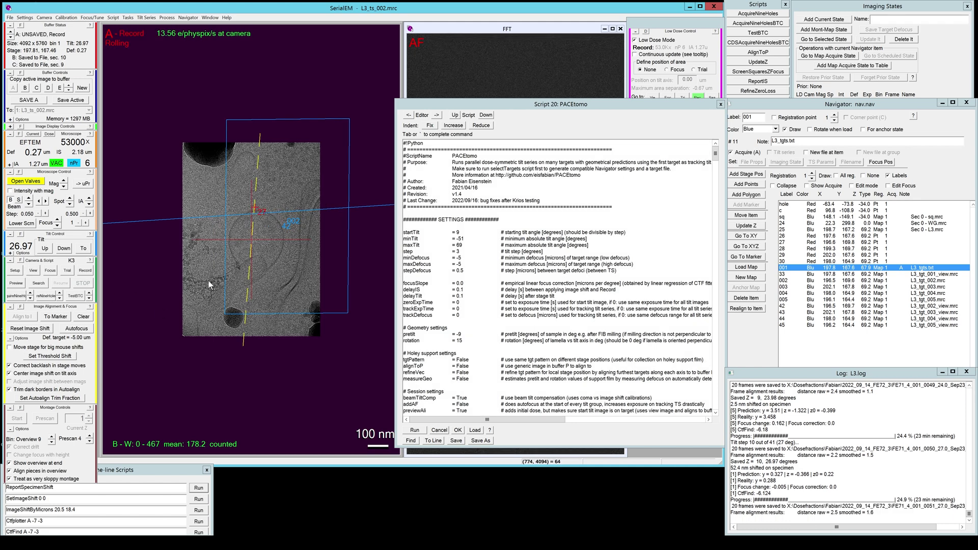
Run Script 19 PACEtomo_selectTargets, confirming its opening prompt and the PACE folder.
left_click(411, 115)
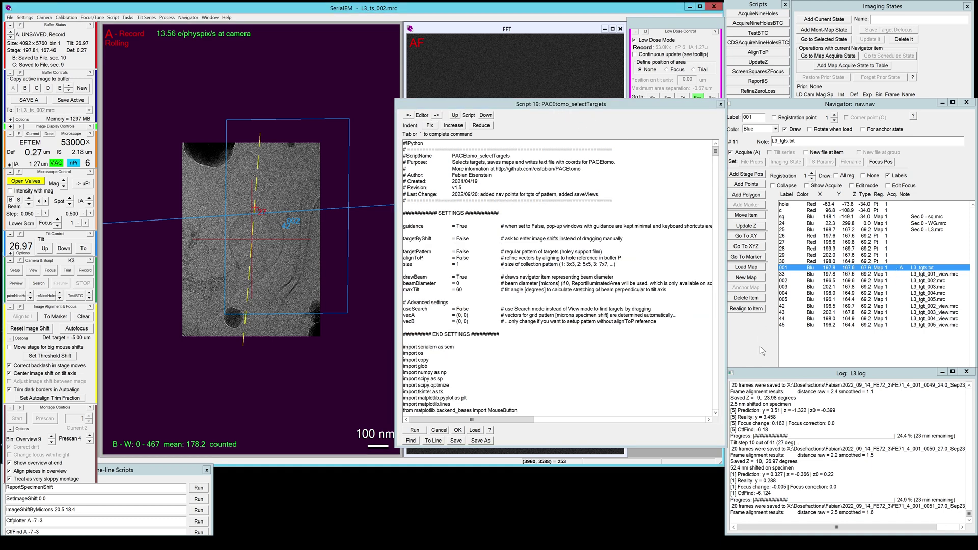
left_click(415, 431)
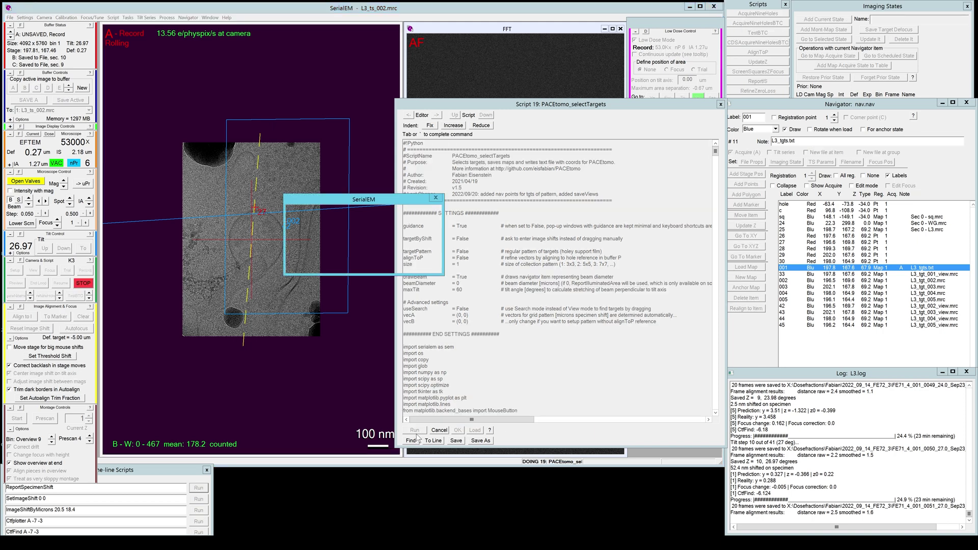
left_click(385, 263)
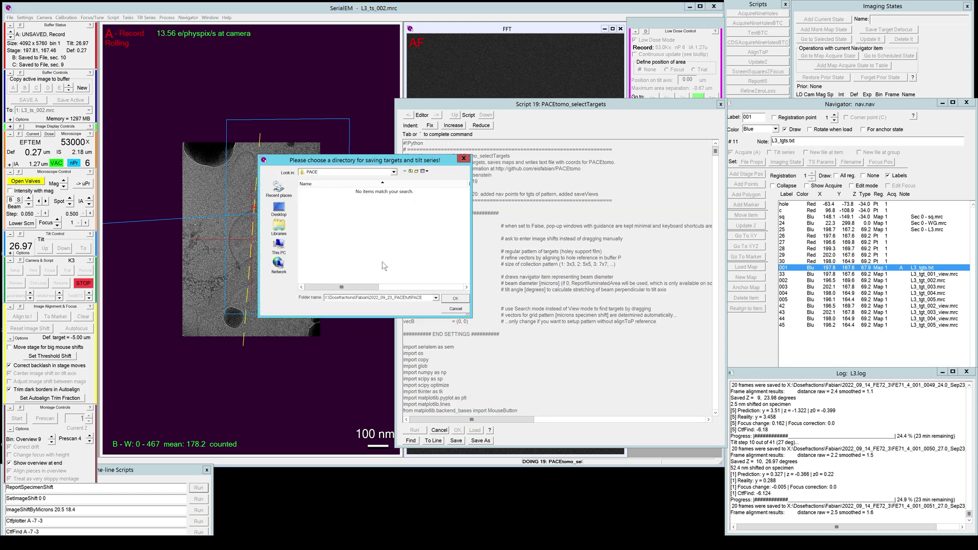
left_click(448, 300)
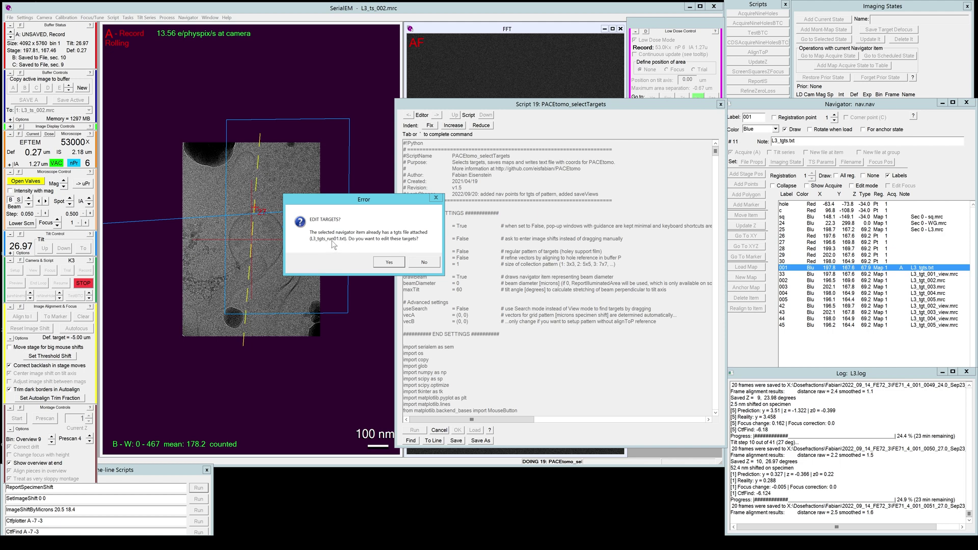
Choose to edit the existing targets and move the Targets editor fully on screen.
left_click(386, 260)
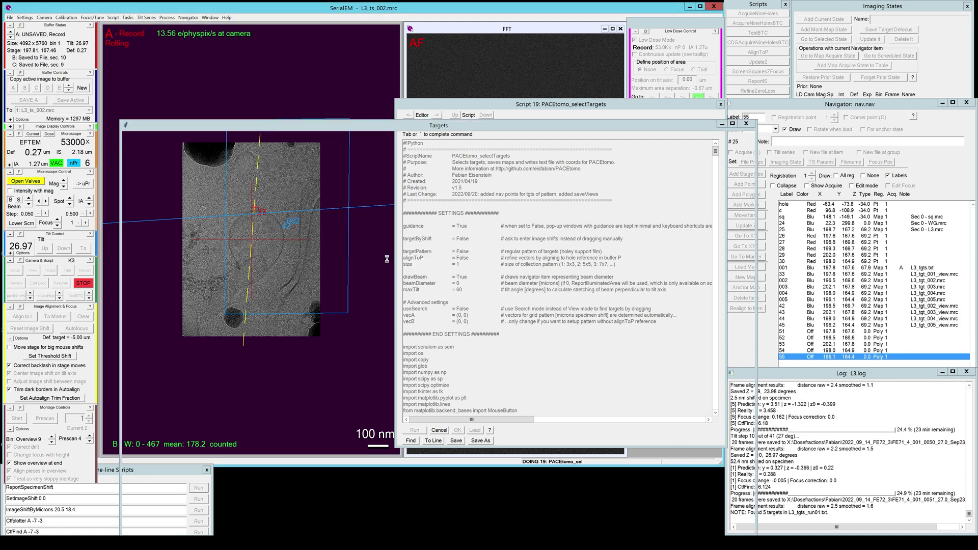
left_click_drag(415, 124, 399, 45)
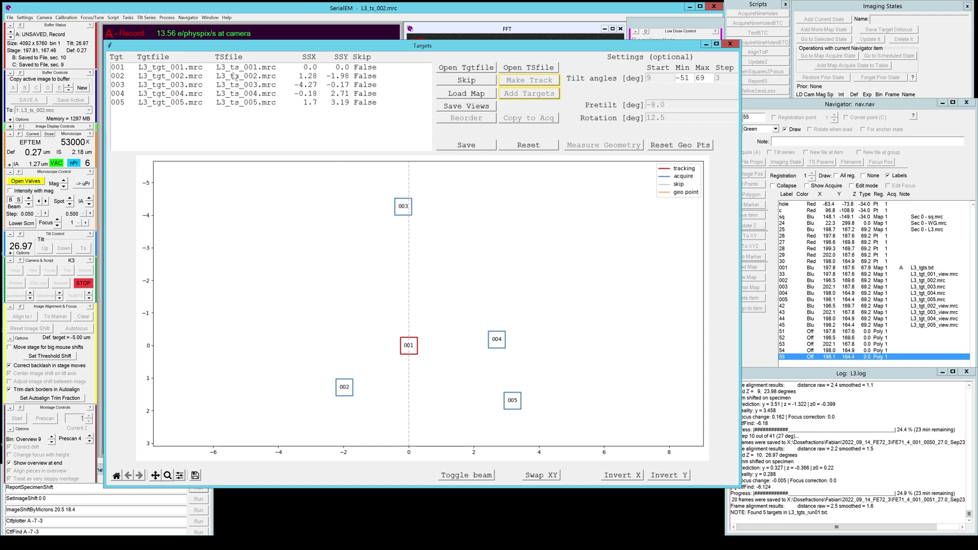
Review target 004's tilt series in 3dmod and mark target 004 Skip True.
left_click(493, 345)
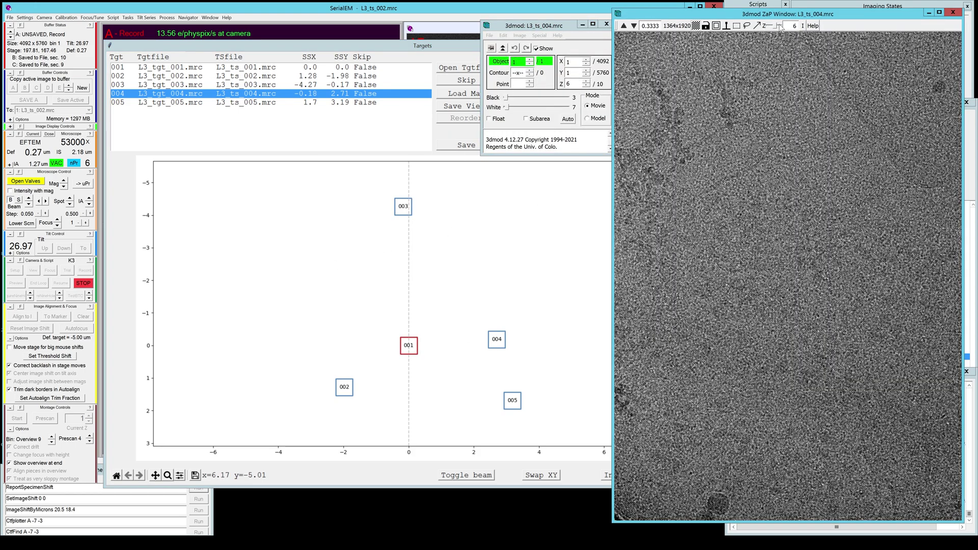
mouse_move(777, 28)
left_mouse_down()
mouse_move(790, 28)
mouse_move(757, 29)
mouse_move(780, 28)
left_mouse_up()
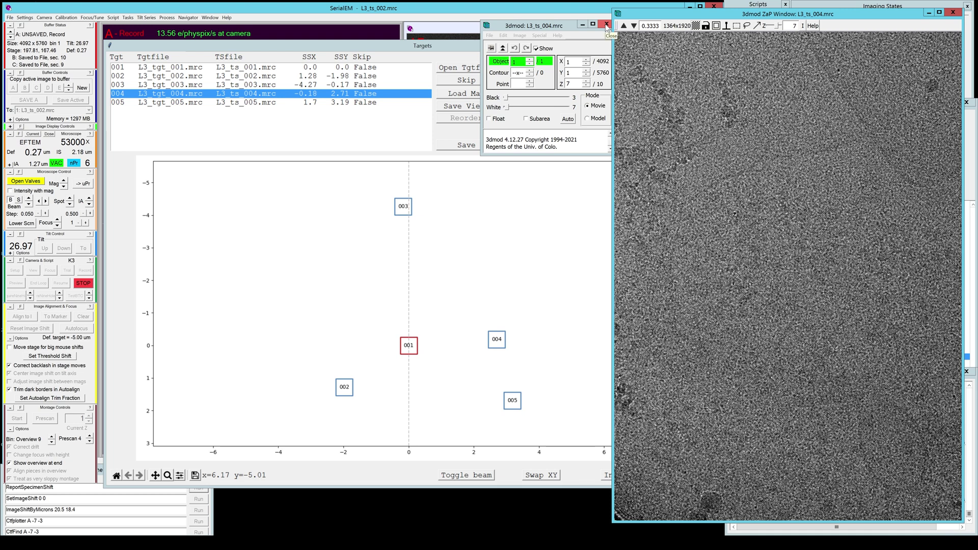
left_click(606, 25)
left_click(496, 344)
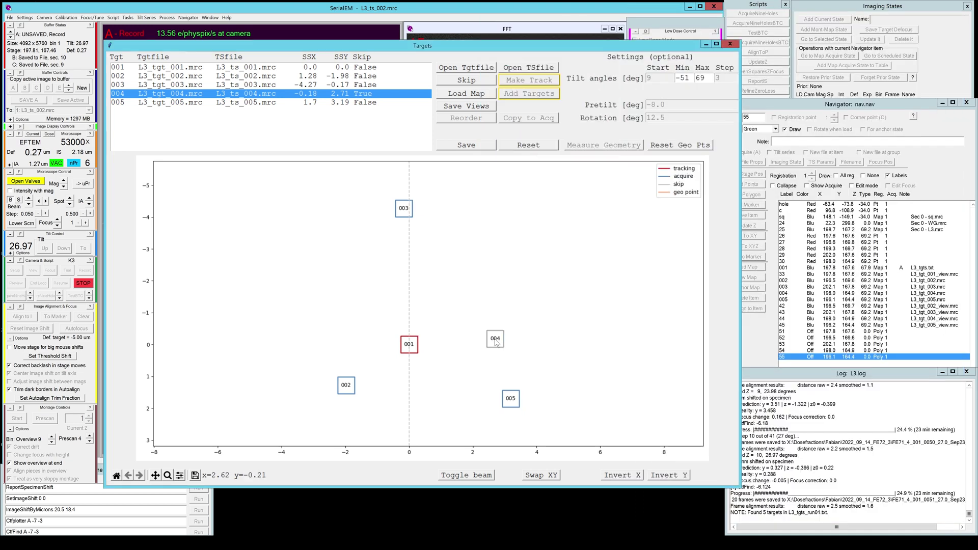
Review the 003 and 005 tilt series in 3dmod, then close the Targets editor.
left_click(345, 388)
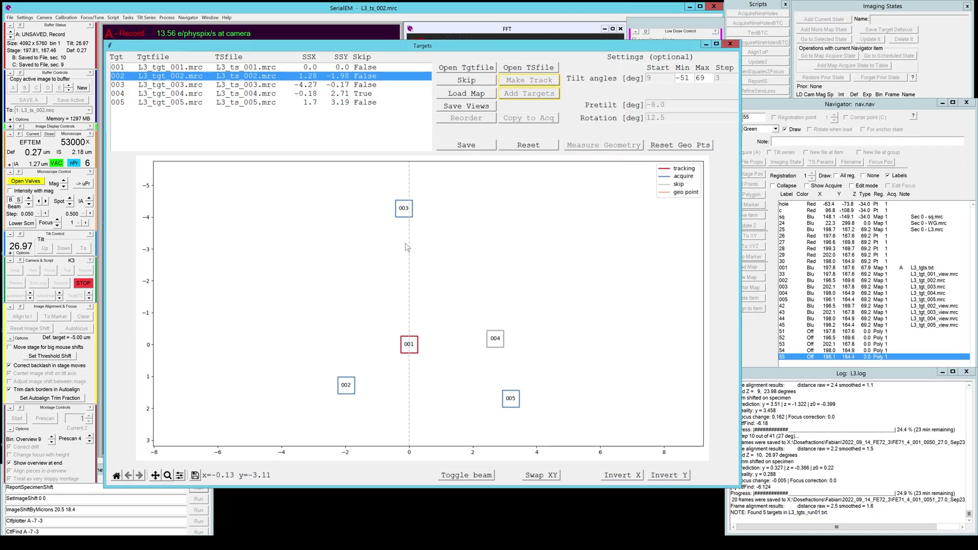
double_click(403, 214)
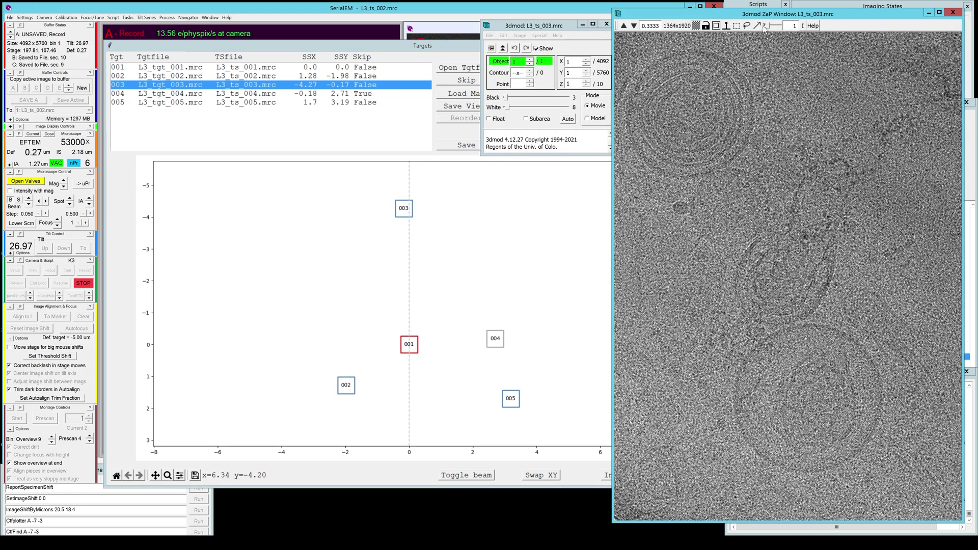
left_click(607, 24)
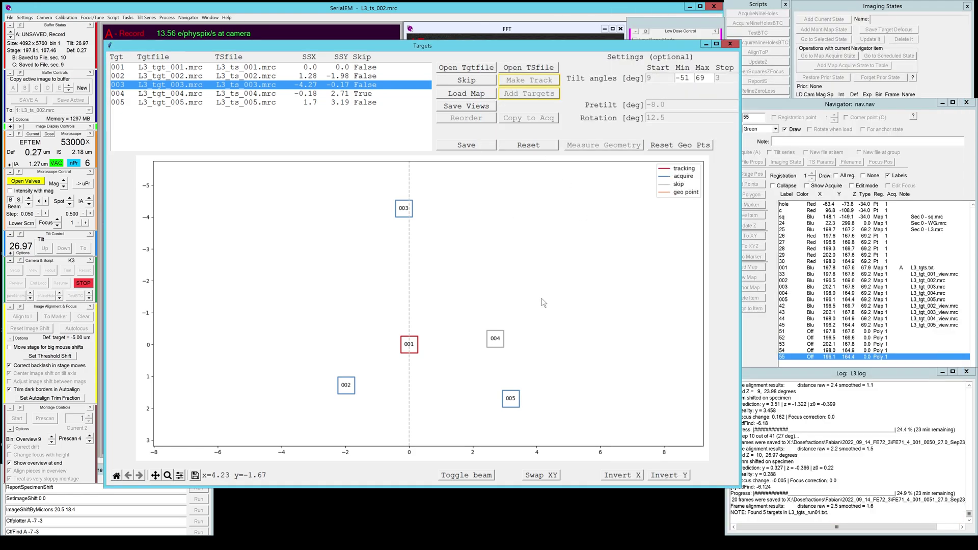
double_click(511, 400)
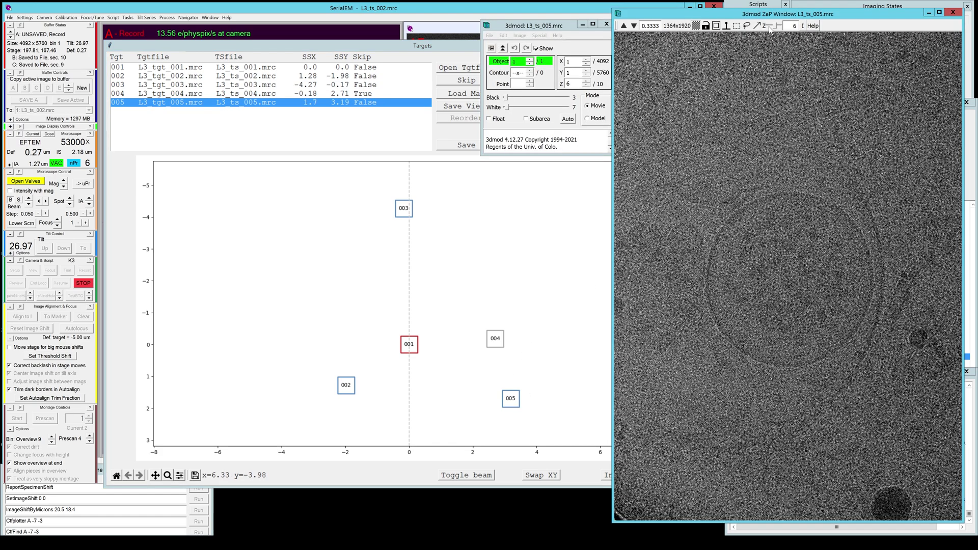
key("Page_Down")
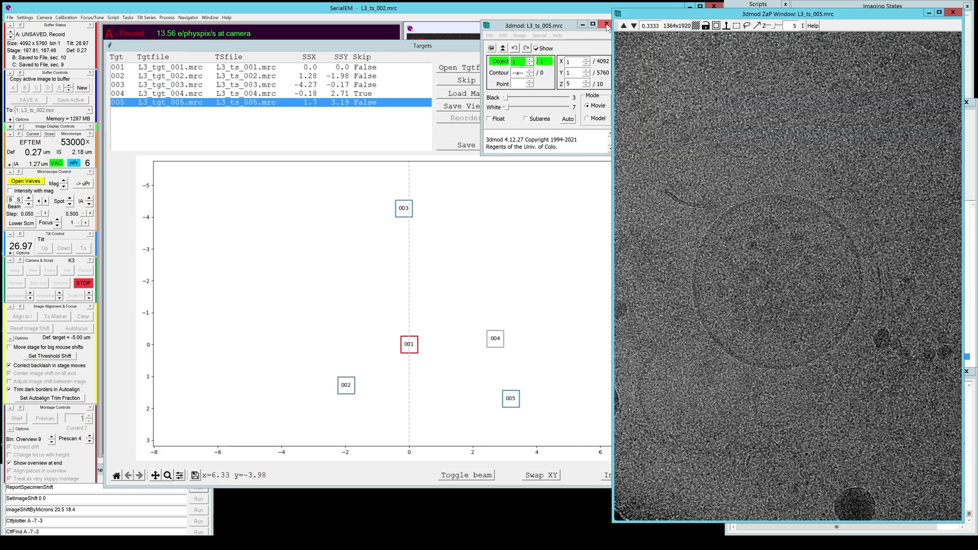
left_click(607, 24)
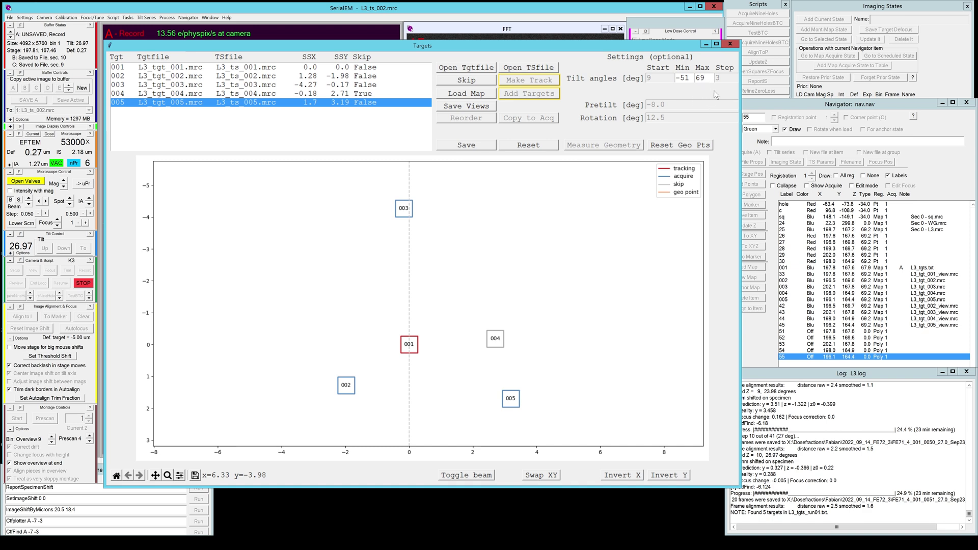
left_click(731, 45)
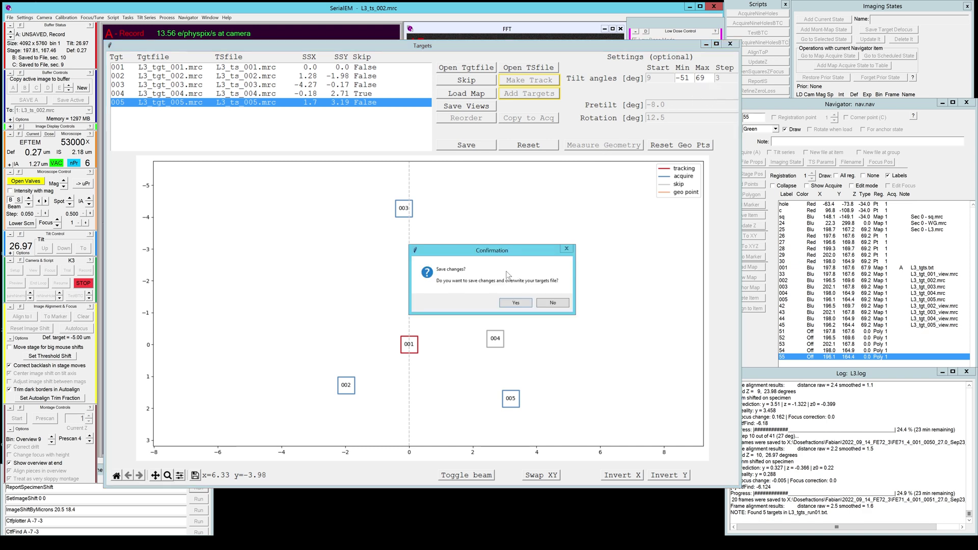
Overwrite the targets file, then rerun the Script 20 PACEtomo script.
left_click(510, 304)
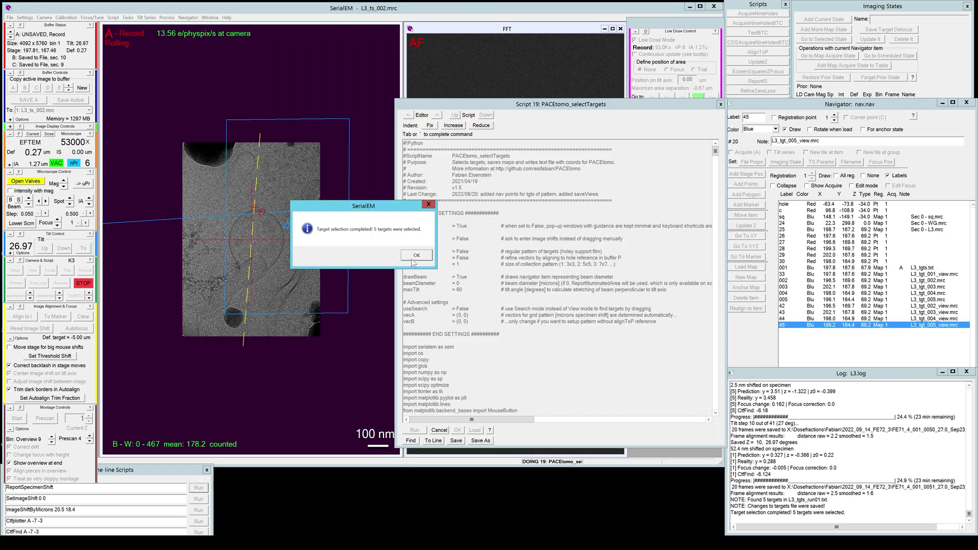
left_click(414, 256)
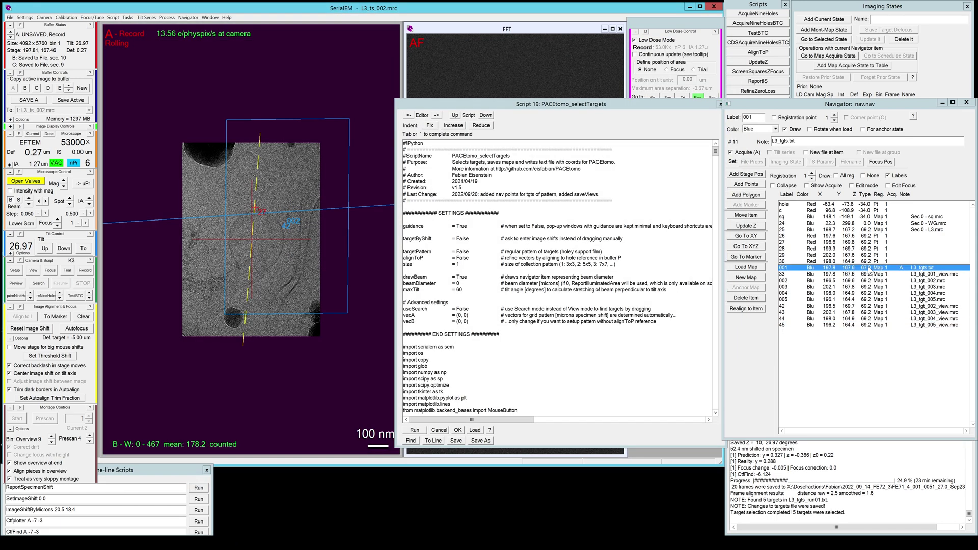
left_click(437, 116)
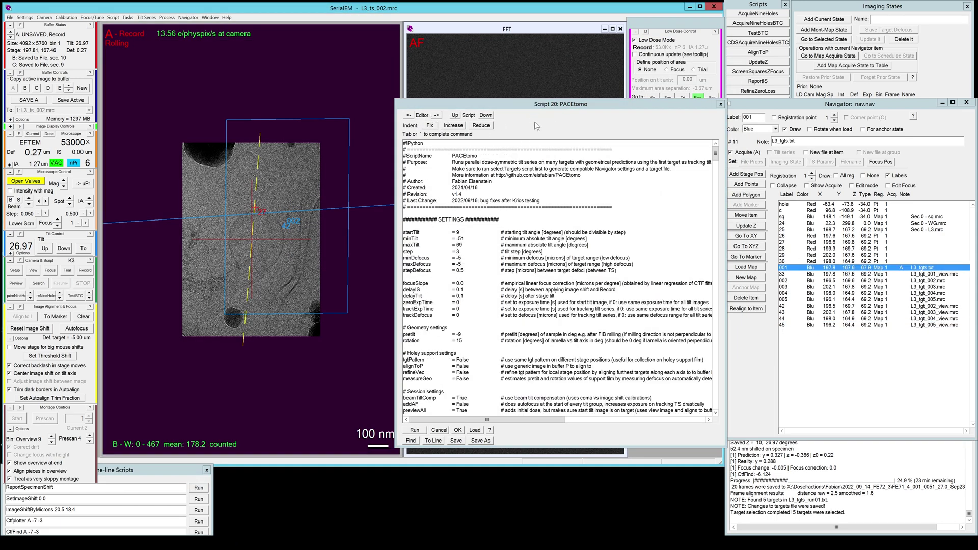
left_click(416, 431)
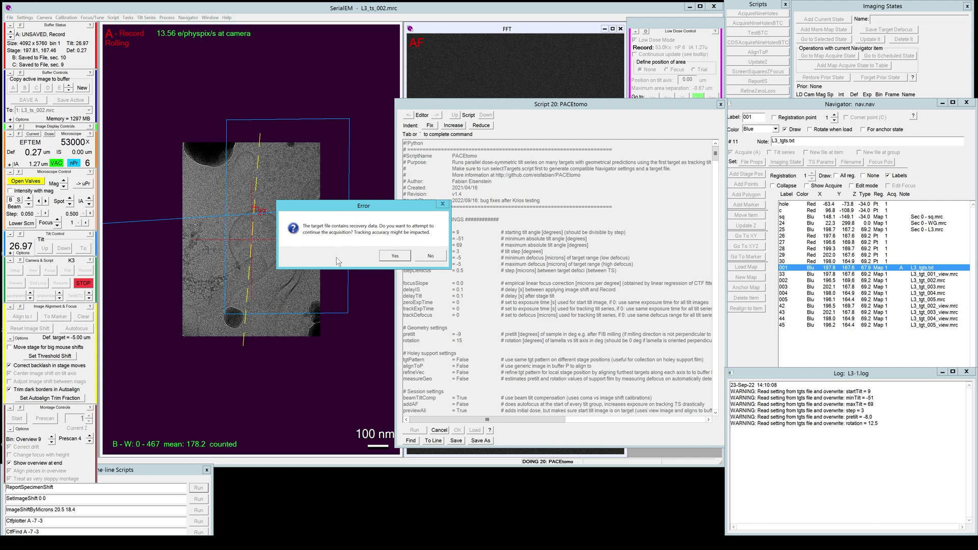
Resume from recovery, close L3_ts_002.mrc via File > Close, and rerun to completion.
left_click(395, 256)
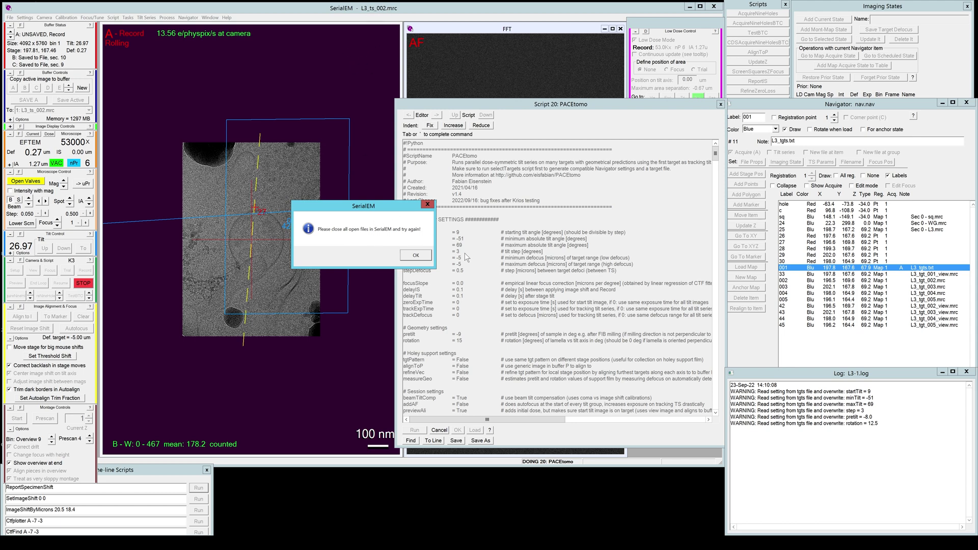
left_click(411, 263)
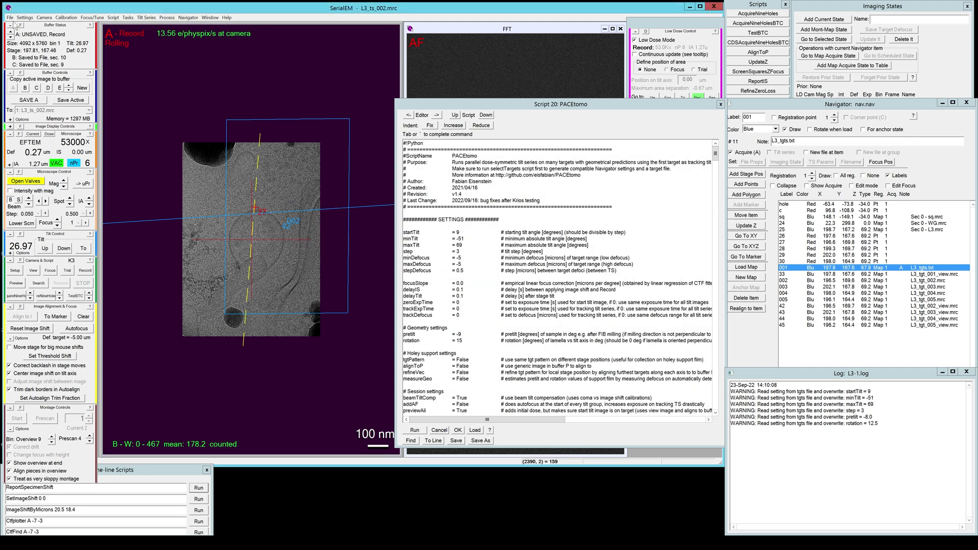
left_click(10, 18)
left_click(29, 66)
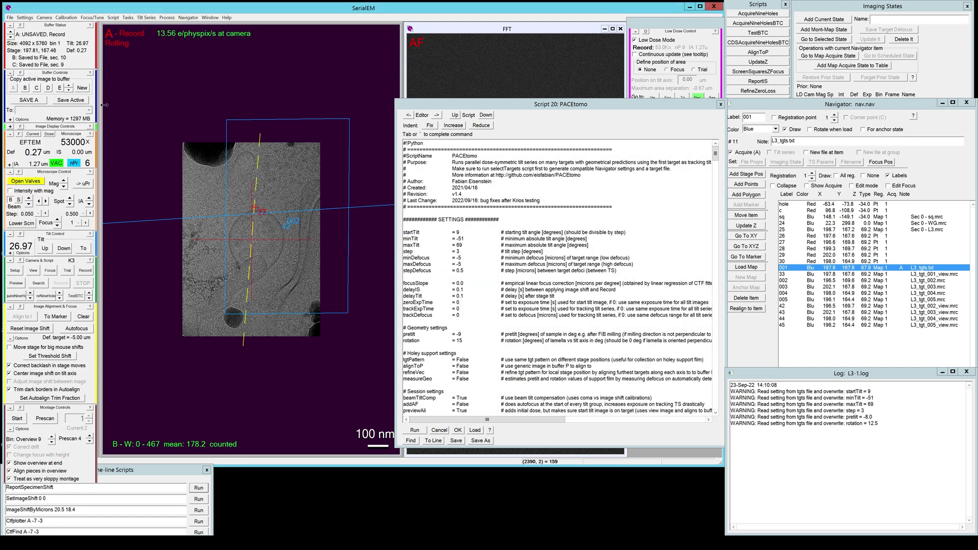
left_click(414, 431)
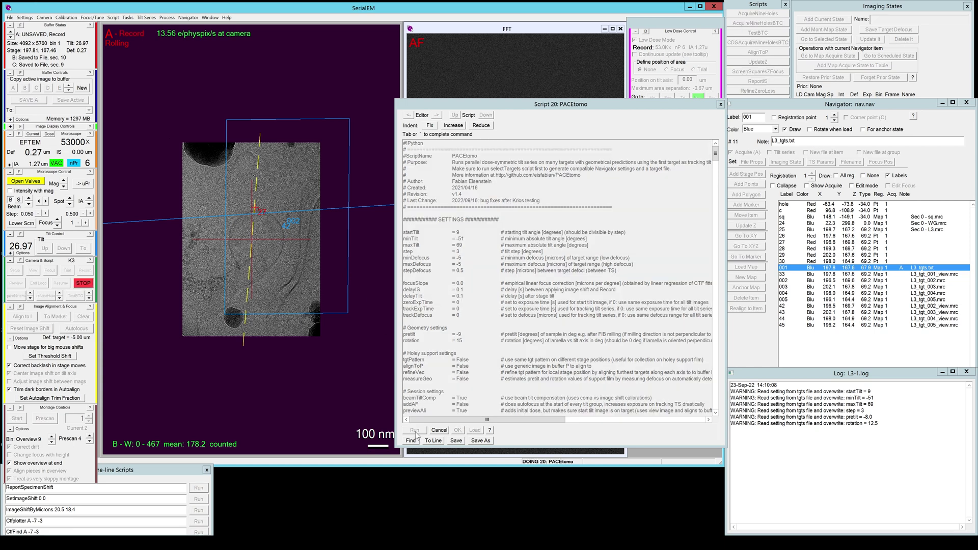
left_click(394, 256)
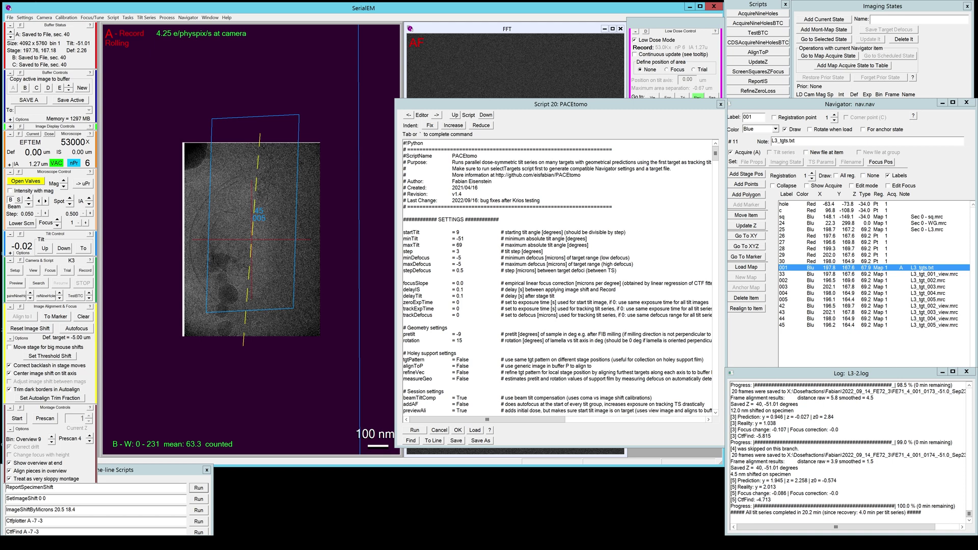
Go to the PACE folder in File Explorer and inspect L3_tgt_001.mrc and L3_tgt_001_view.jpg.
key("alt+Tab")
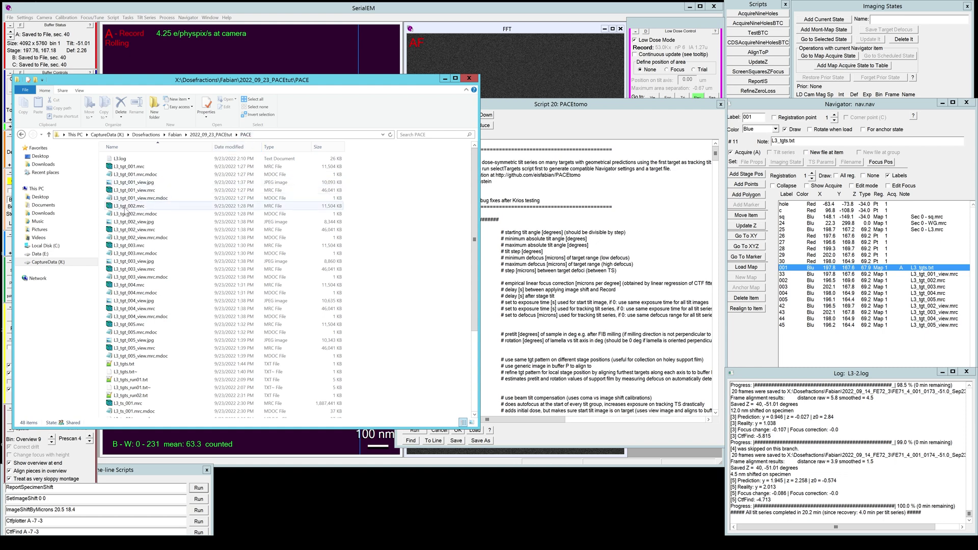
left_click(128, 167)
left_click(129, 183)
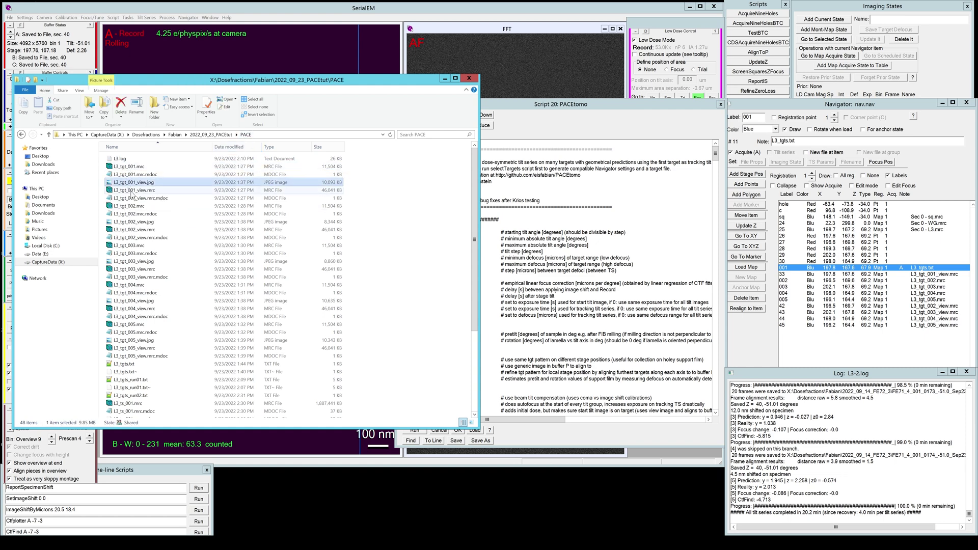
scroll(137, 260, "down", 5)
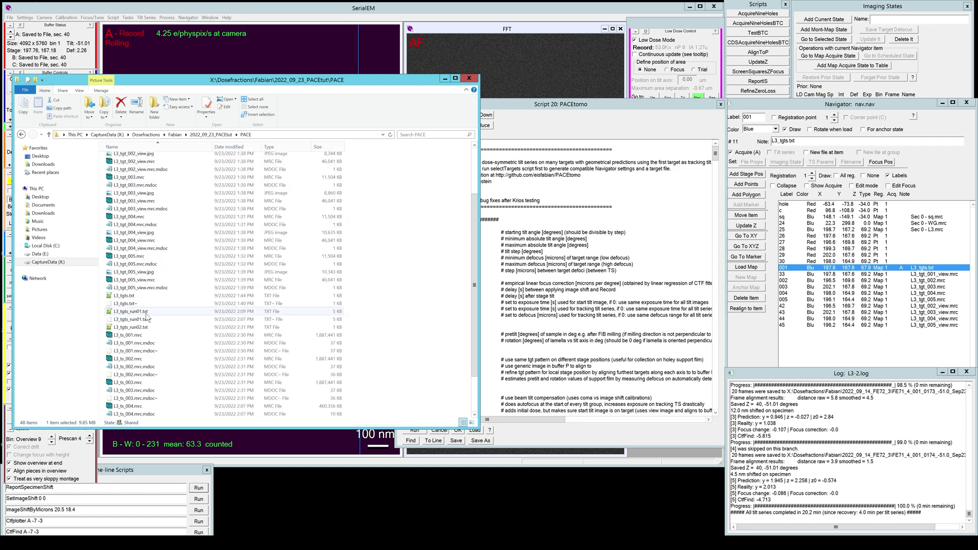
Open L3_ts_003.mrc in 3dmod, then check its .mdoc and L3_tgts_run02.txt.
left_click(124, 313)
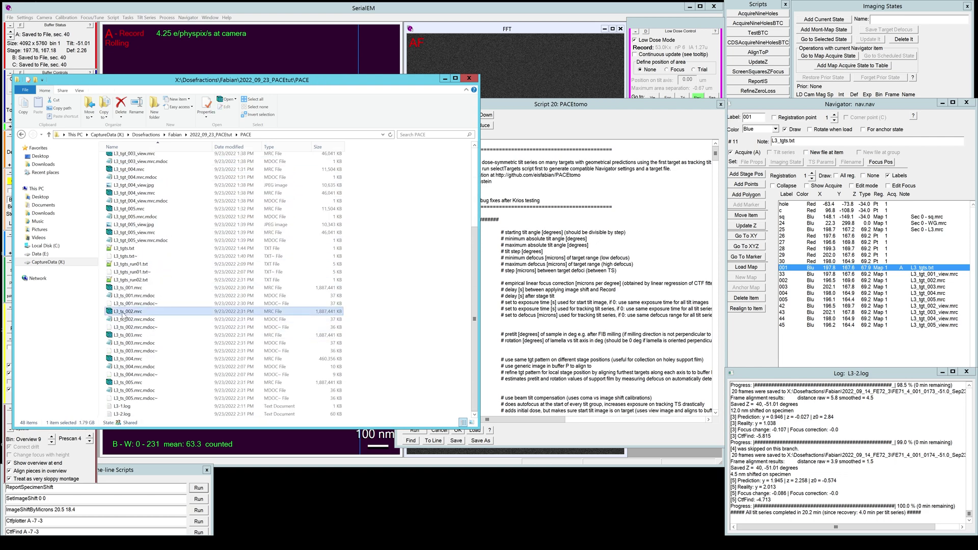
left_click(128, 338)
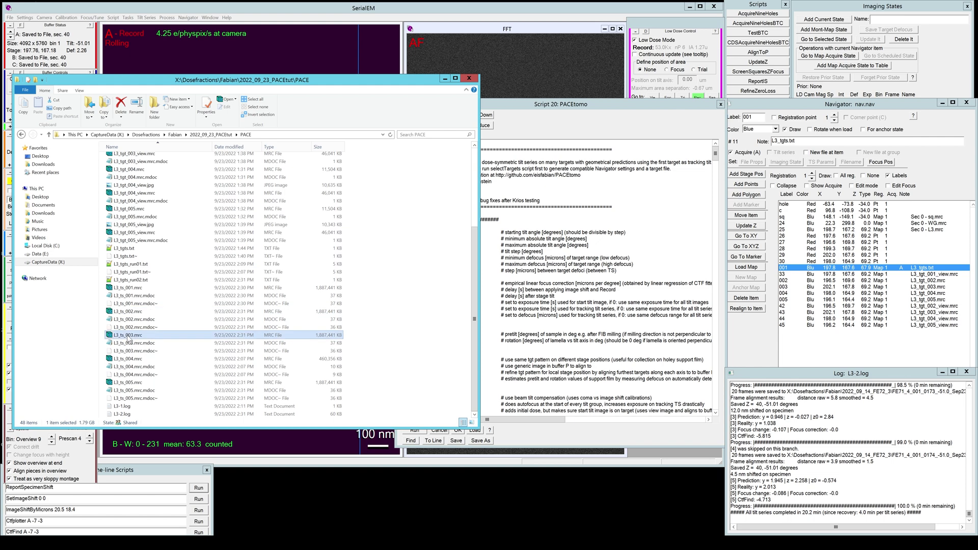
double_click(129, 337)
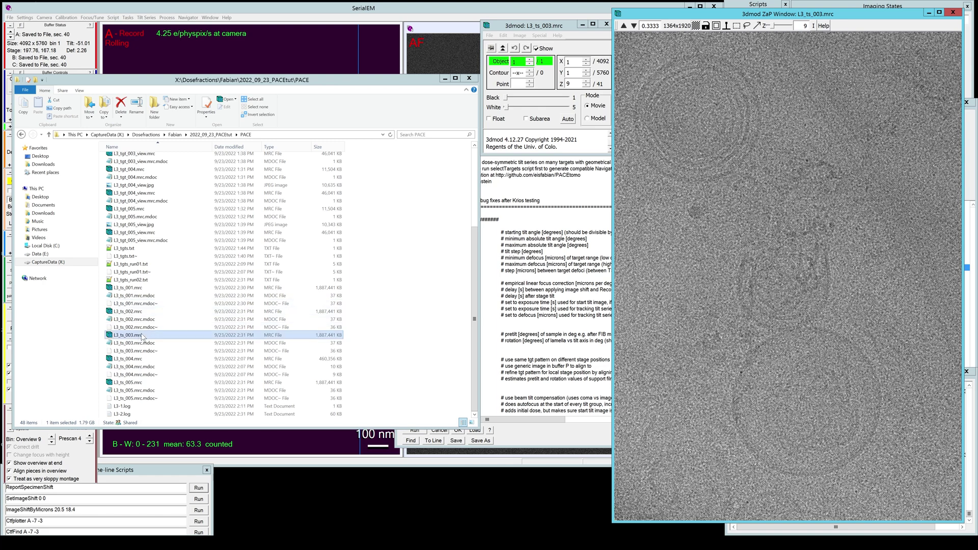
left_click(124, 344)
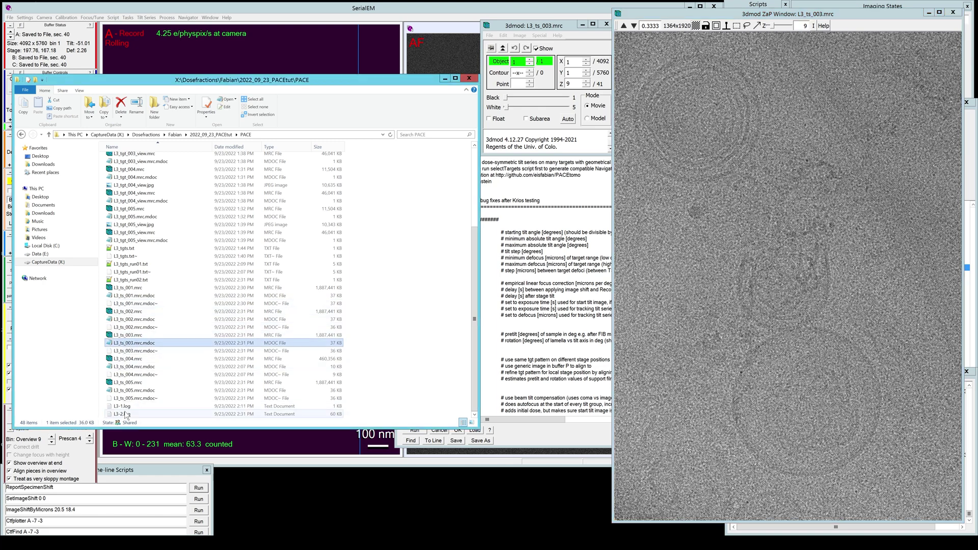
left_click(124, 280)
Review L3_tgts_run02.txt in Notepad++, checking target 001's number and SSX value, then return to SerialEM.
double_click(124, 280)
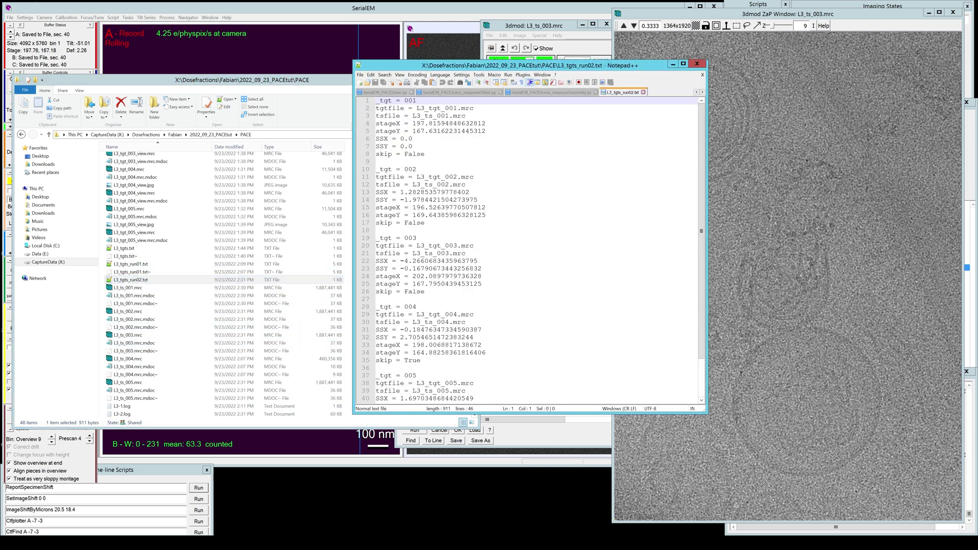
mouse_move(438, 108)
left_mouse_down()
mouse_move(458, 108)
mouse_move(441, 123)
left_mouse_up()
double_click(411, 139)
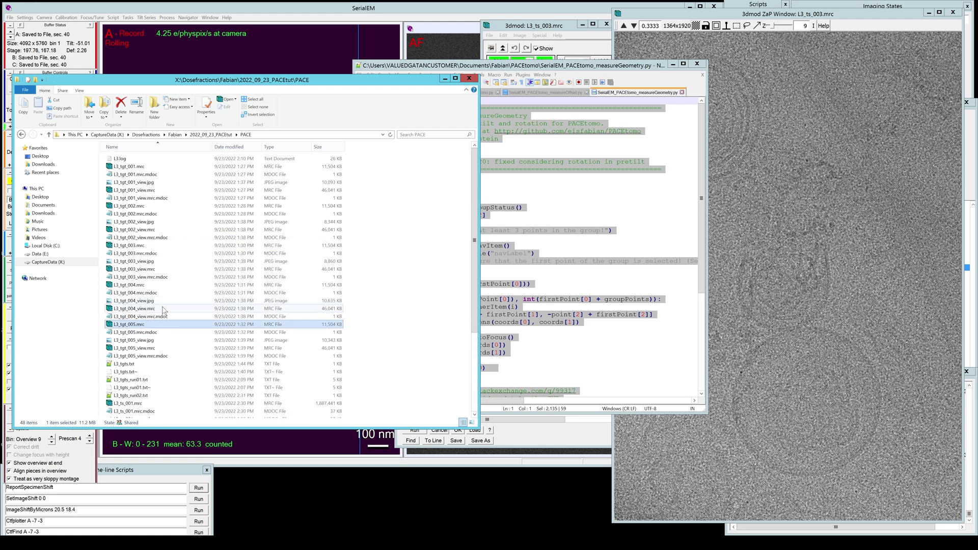
left_click(386, 9)
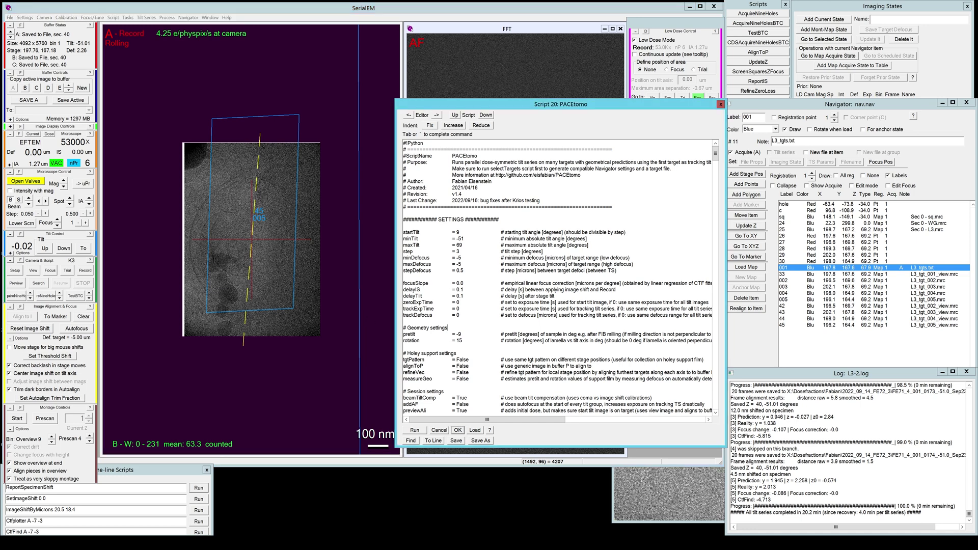
scroll(558, 278, "down", 8)
scroll(558, 278, "up", 8)
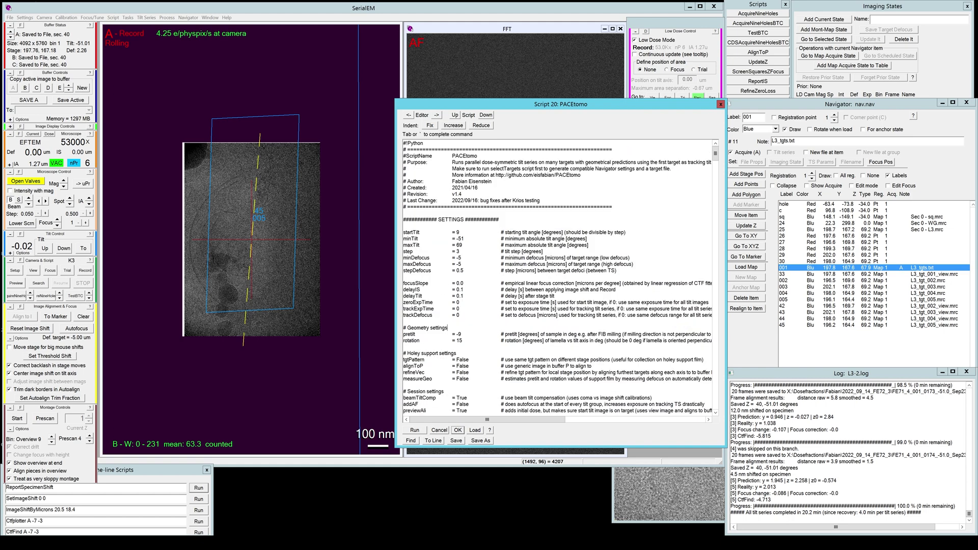